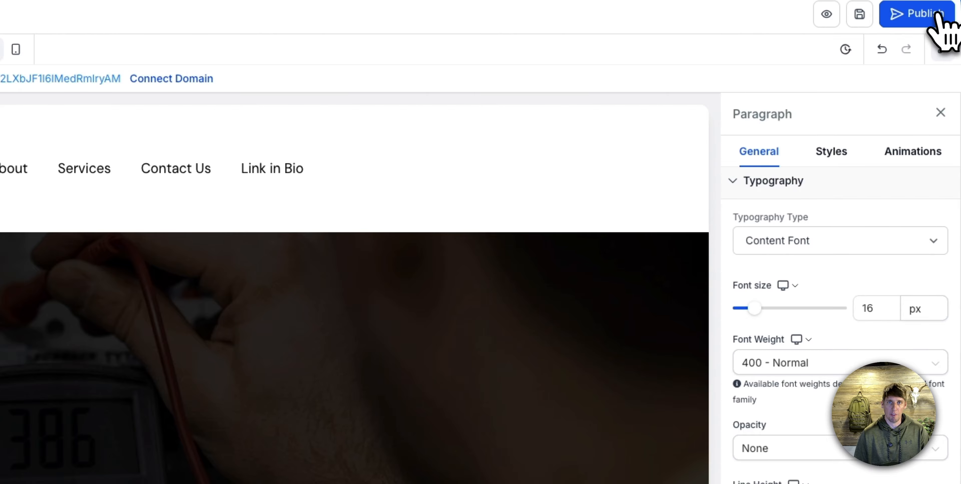
- Check which domains can be selected for publishing the website, and cancel without publishing
click(932, 15)
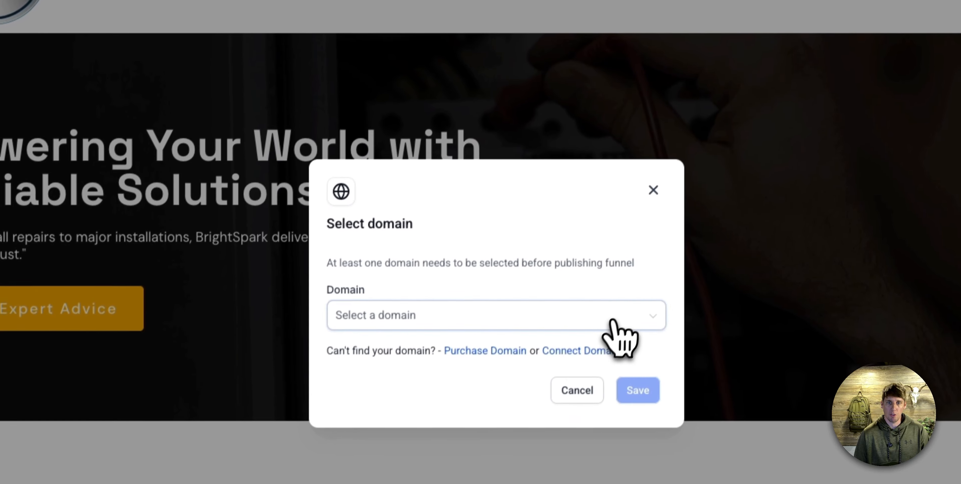
click(612, 322)
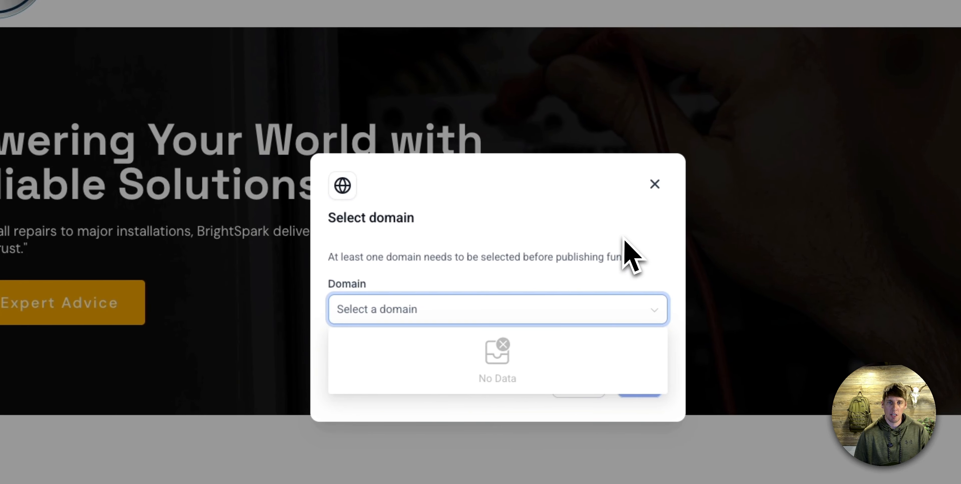
click(578, 396)
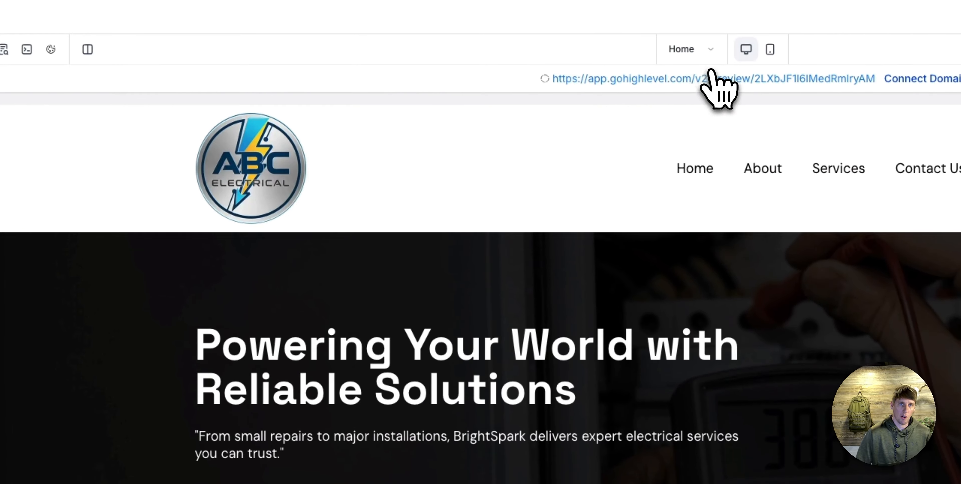
- Open the Contact Us page from the website's list of main pages
click(708, 49)
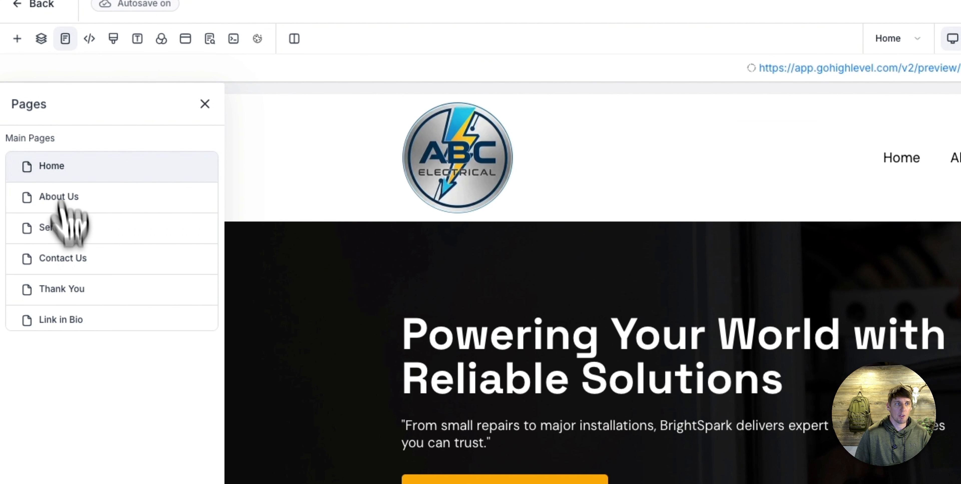
click(64, 261)
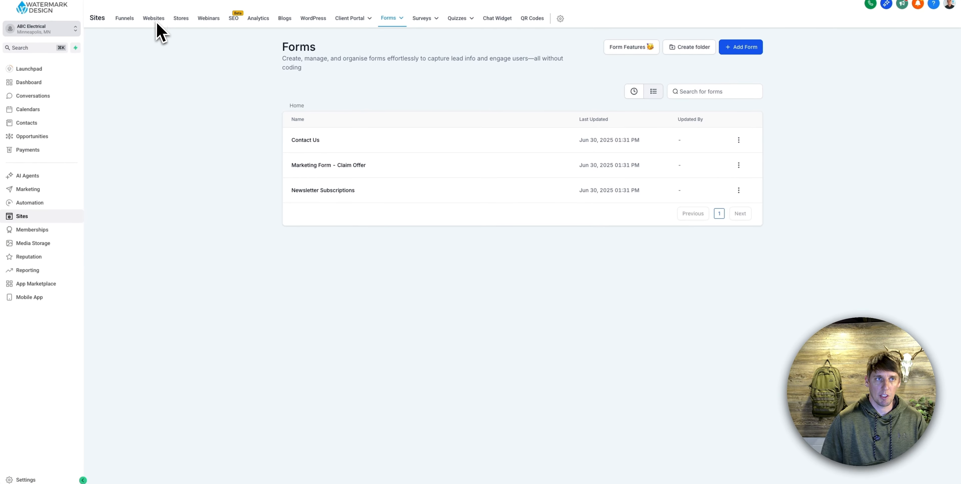
- Start a new form from templates, browse the form template library, and close it without choosing one
mouse_move(400, 22)
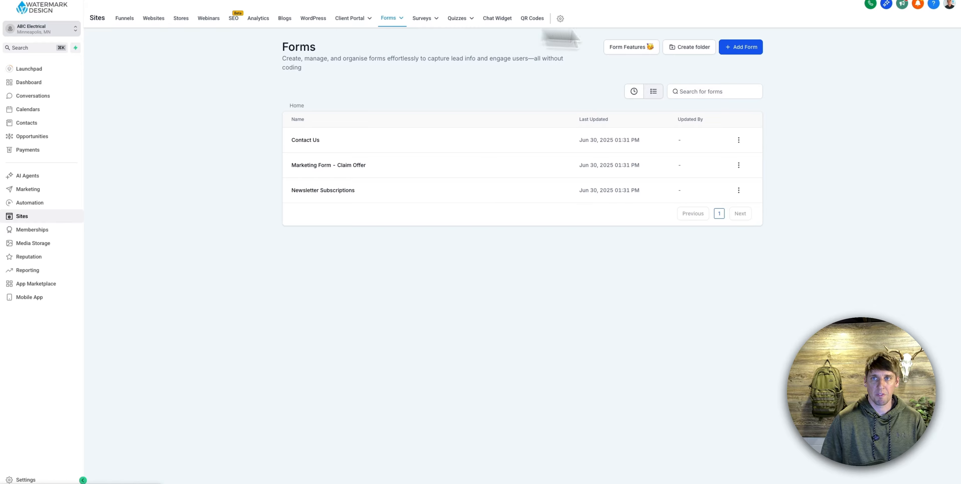
click(757, 48)
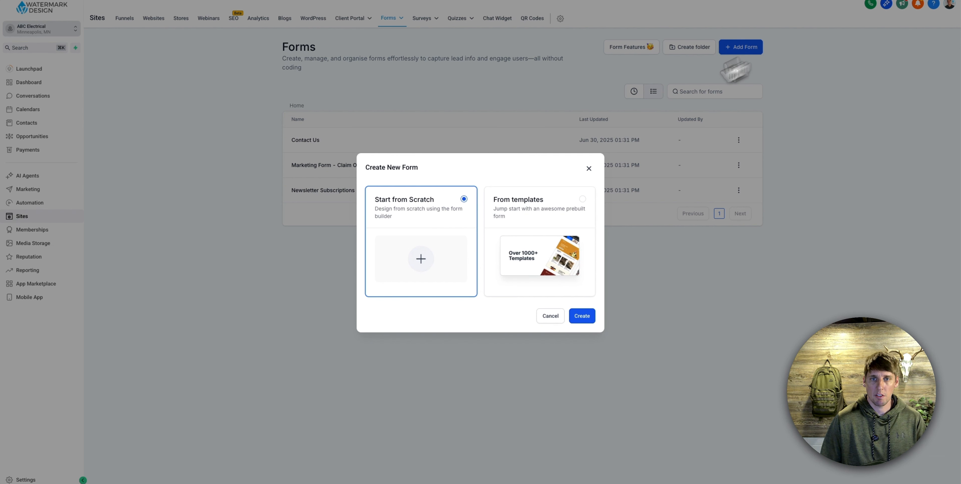
click(582, 200)
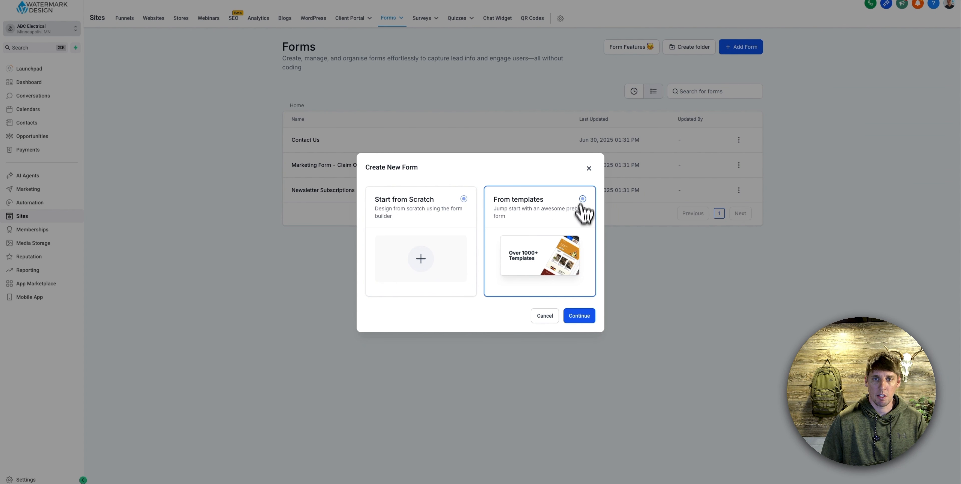
click(581, 320)
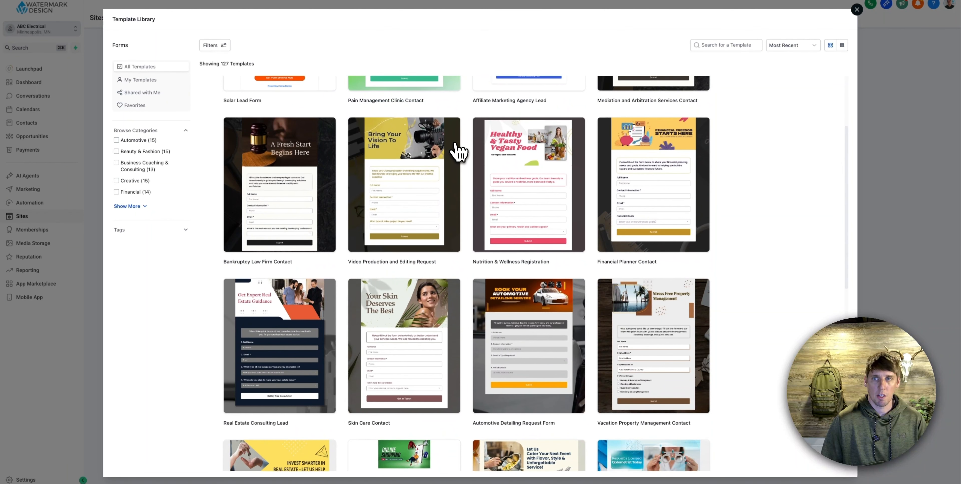
scroll(458, 151, up, 3)
click(857, 9)
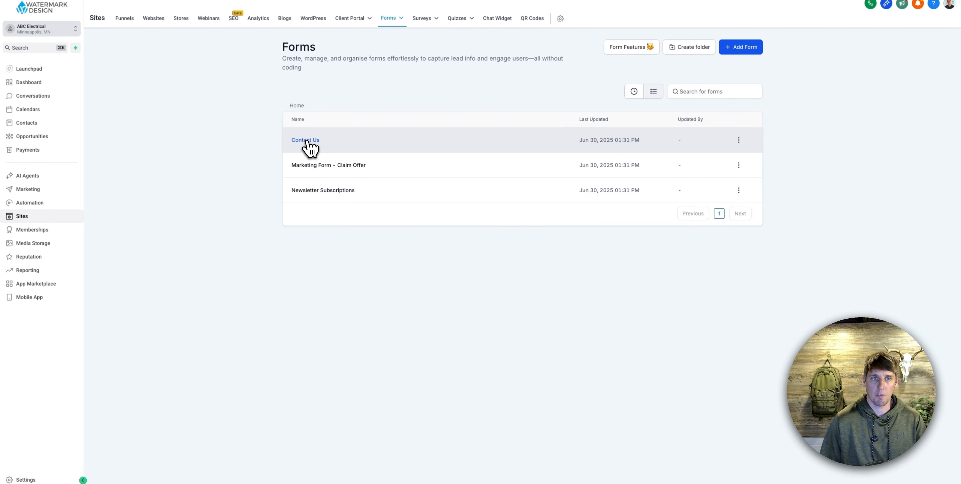
- Open the existing Contact Us form, and view the contact form on the website's Contact Us page
click(311, 140)
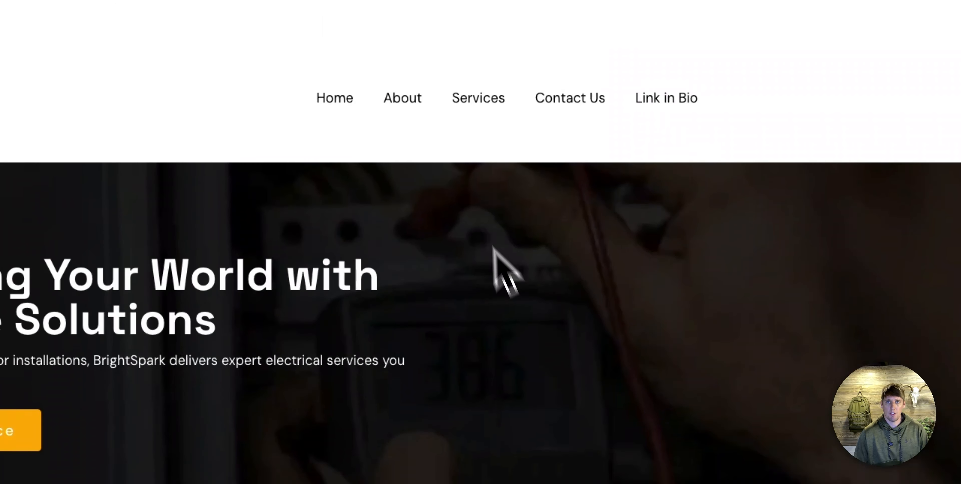
click(570, 58)
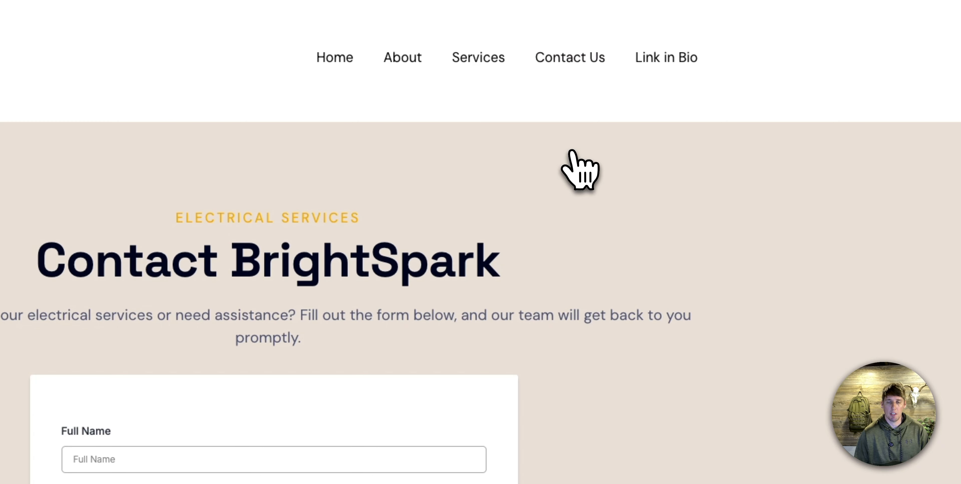
scroll(579, 190, down, 5)
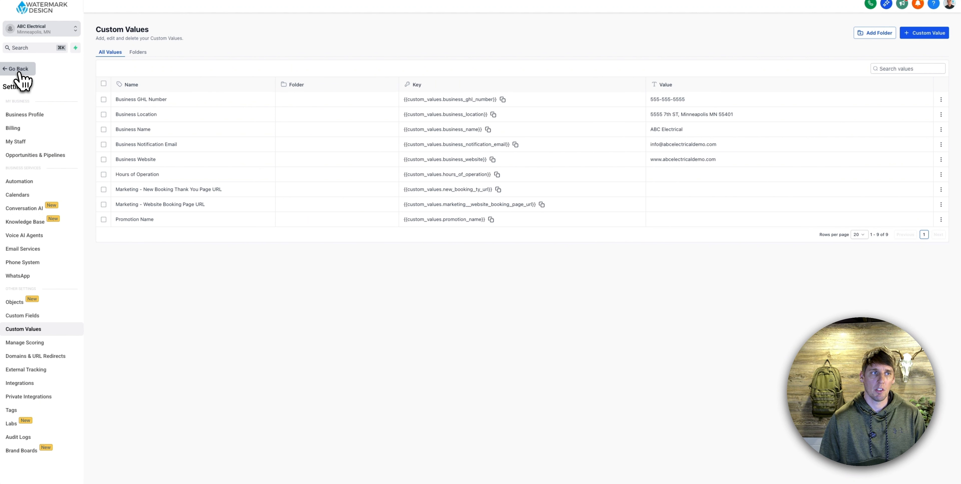
- Leave the settings, look over the conversations inbox and contacts list, and open the first contact's record
click(19, 70)
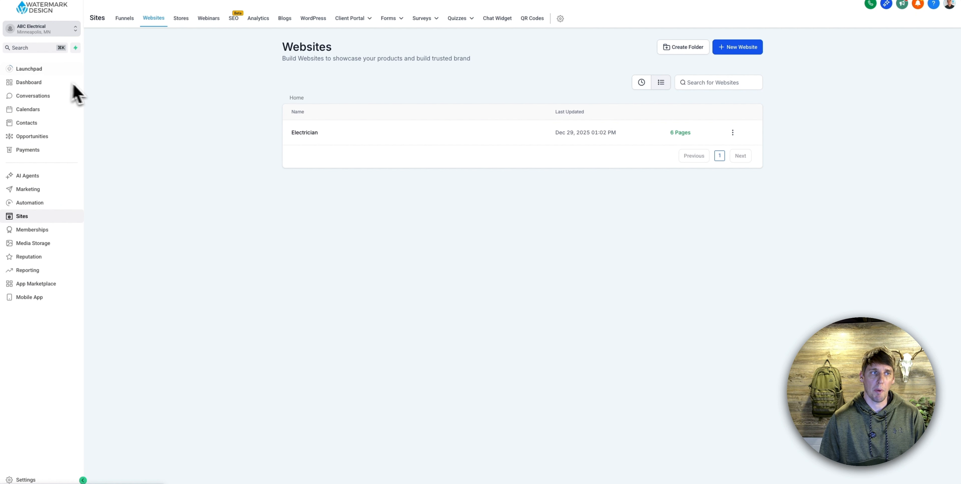
click(37, 97)
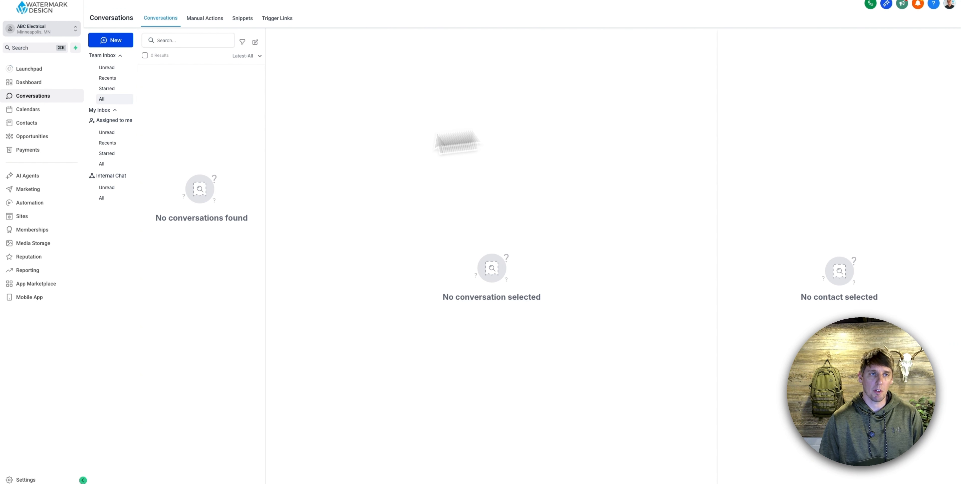
click(37, 123)
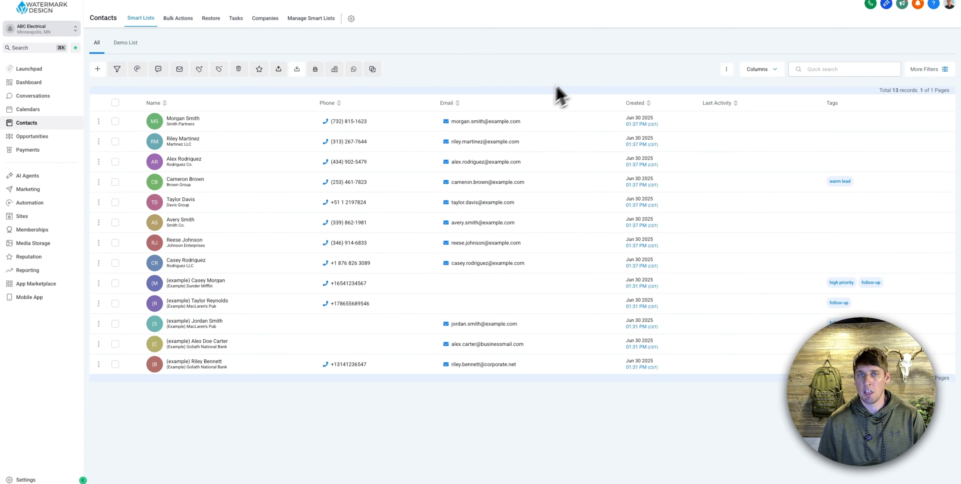
click(190, 125)
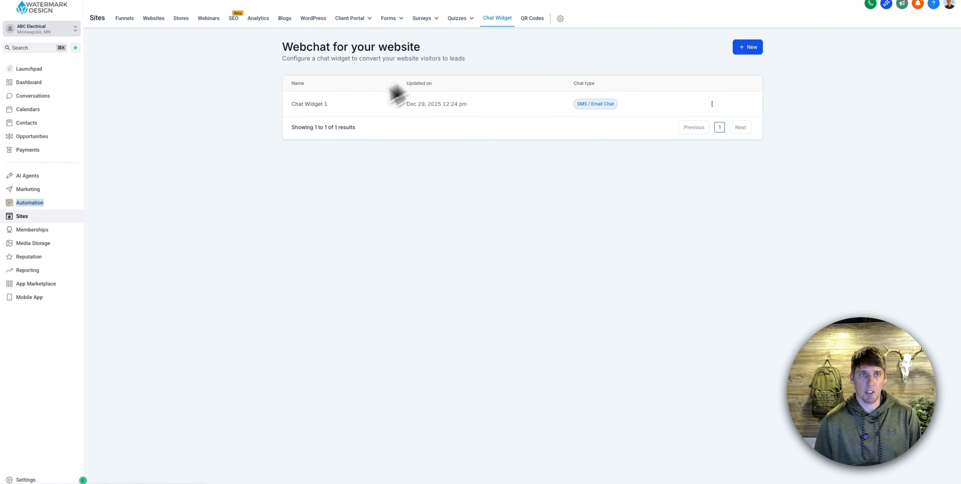
- View the chat types offered for a new widget, dismiss them, and open Chat Widget 1 for editing
click(751, 49)
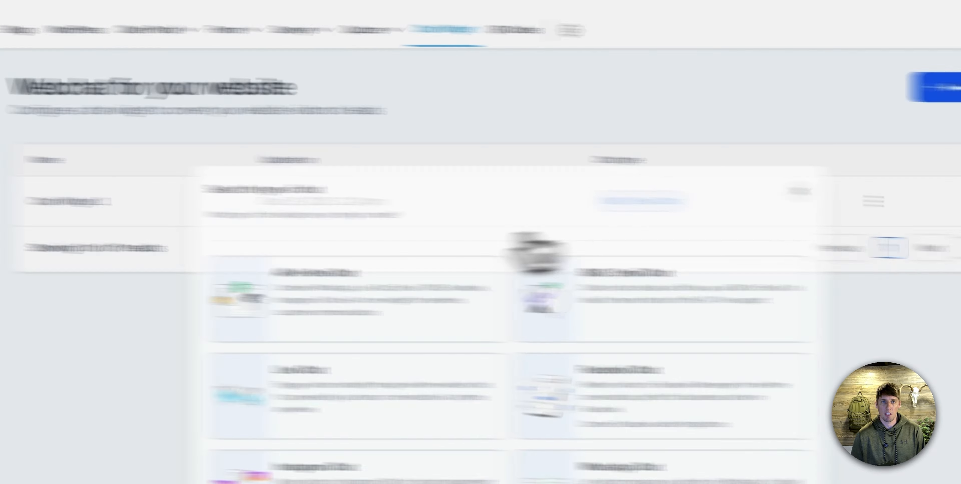
click(713, 179)
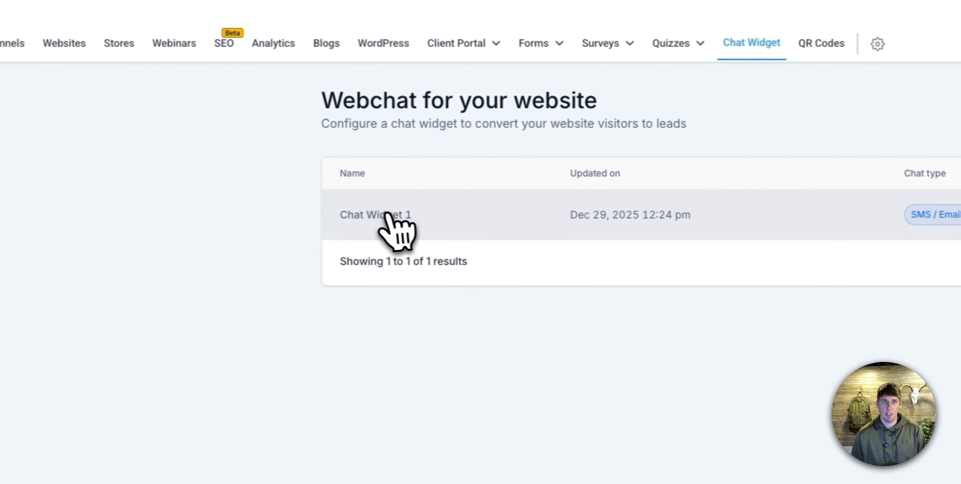
click(401, 222)
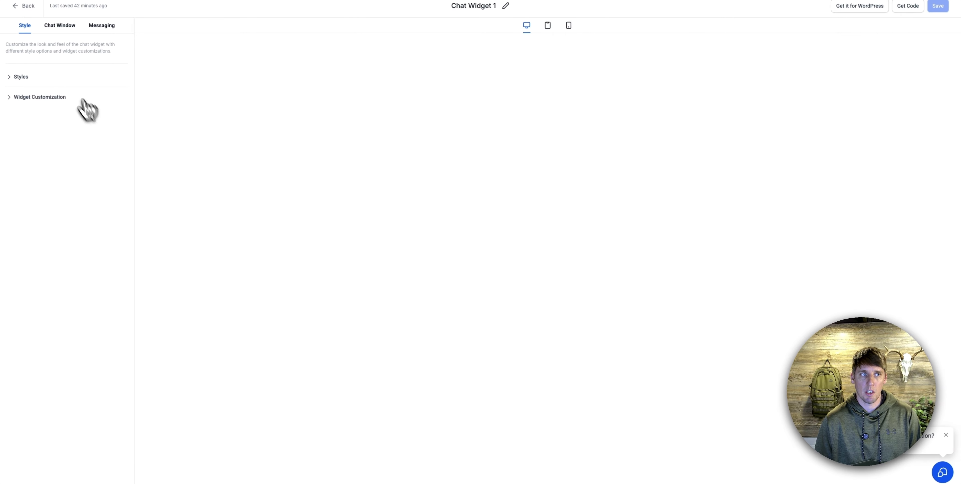
- Examine the chat widget's style settings, expanded chat preview, title and intro options, and acknowledgement messaging
click(65, 78)
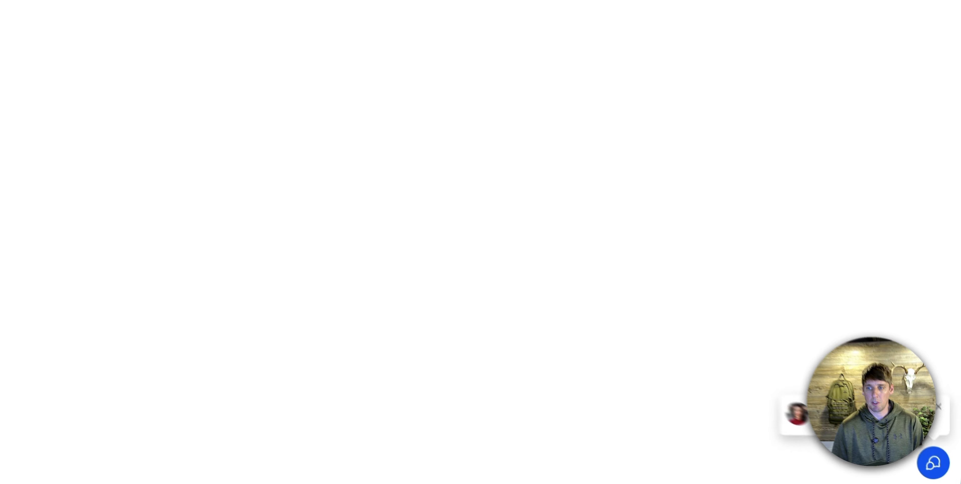
click(942, 472)
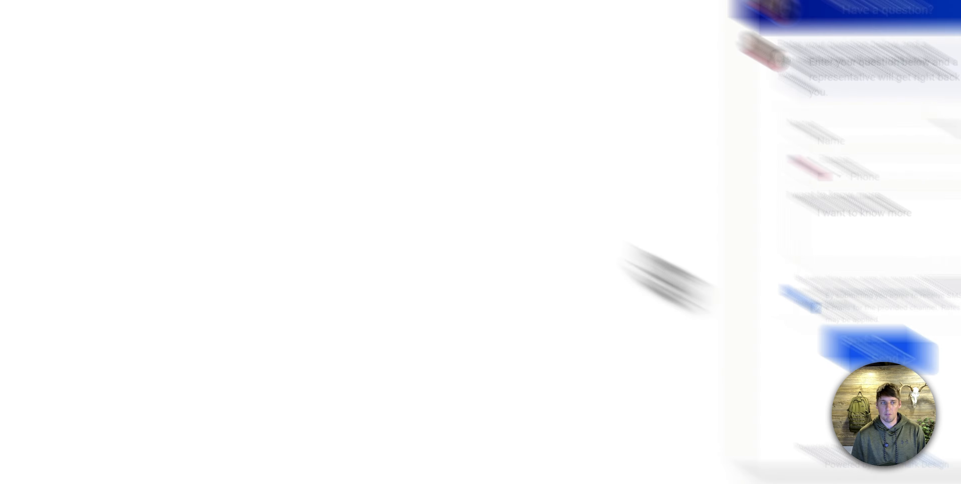
click(113, 52)
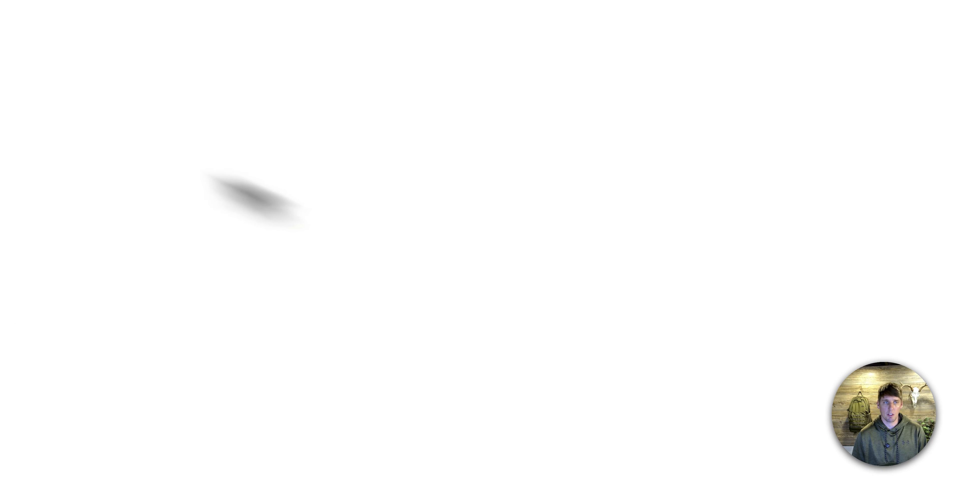
click(40, 127)
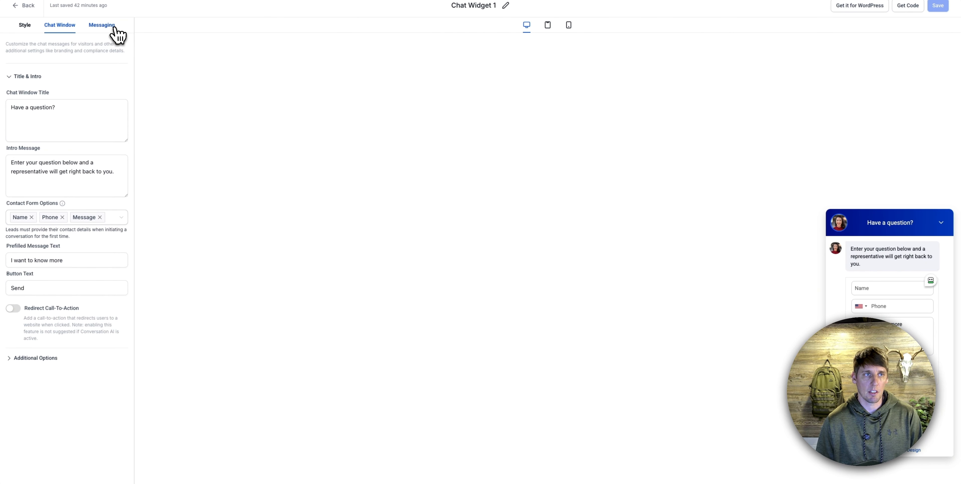
click(108, 25)
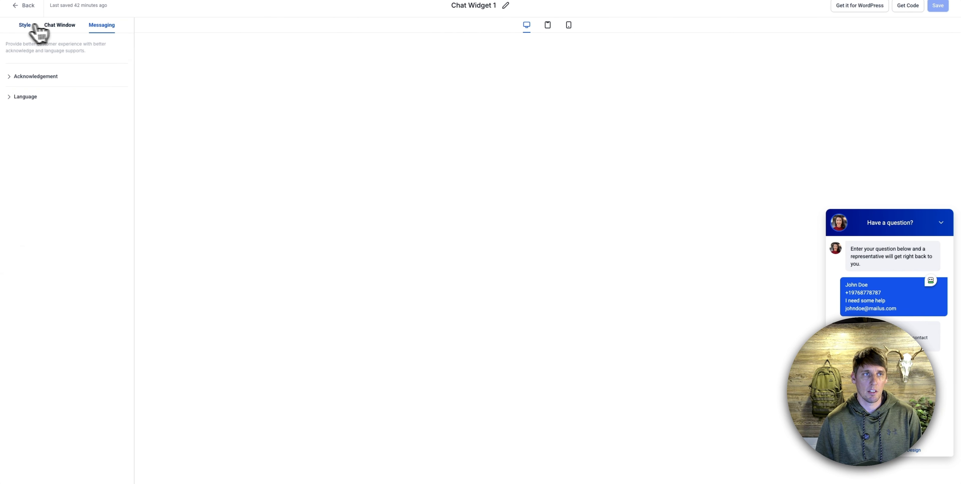
click(29, 78)
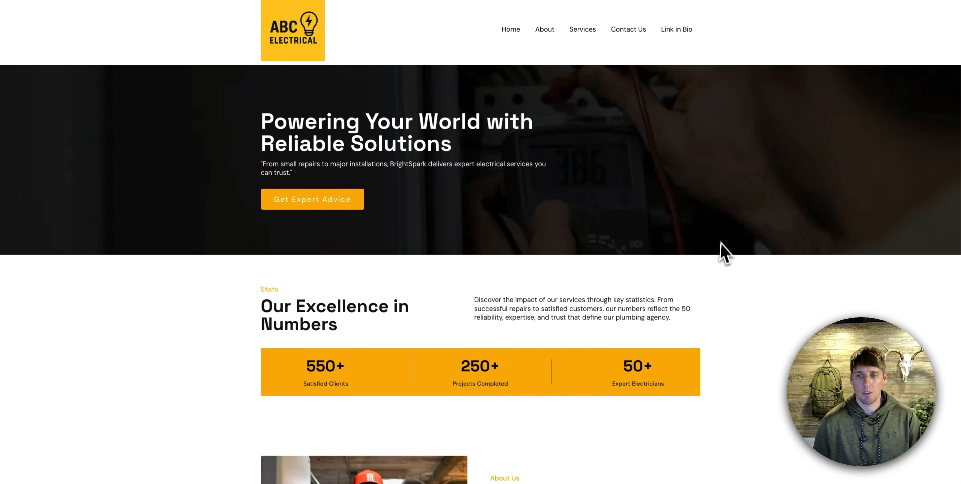
- Reload the website's homepage and look it over down to the footer, including its logo and chat widget
scroll(721, 242, down, 15)
scroll(722, 241, up, 15)
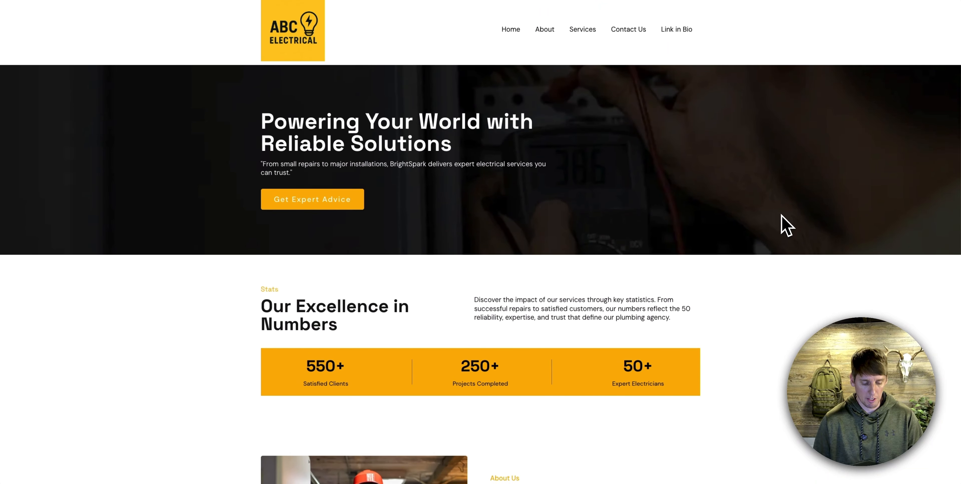
key(super+r)
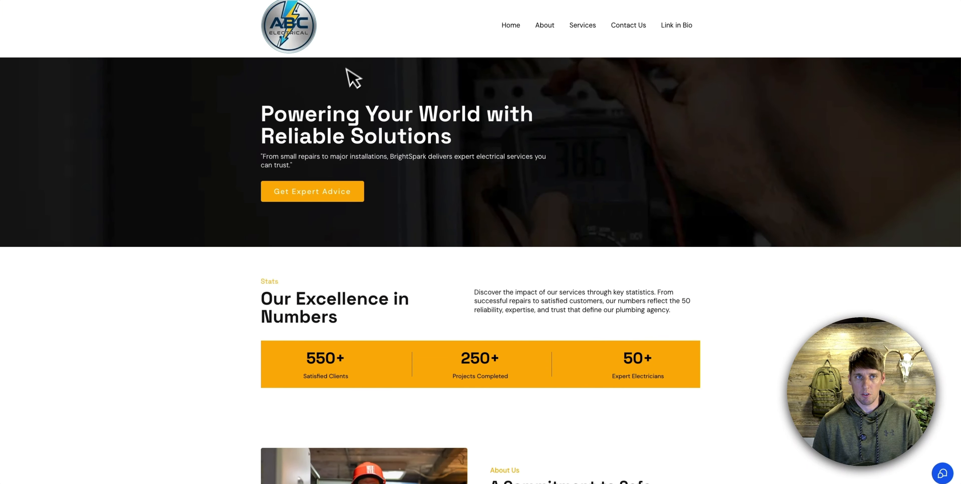
scroll(758, 171, down, 20)
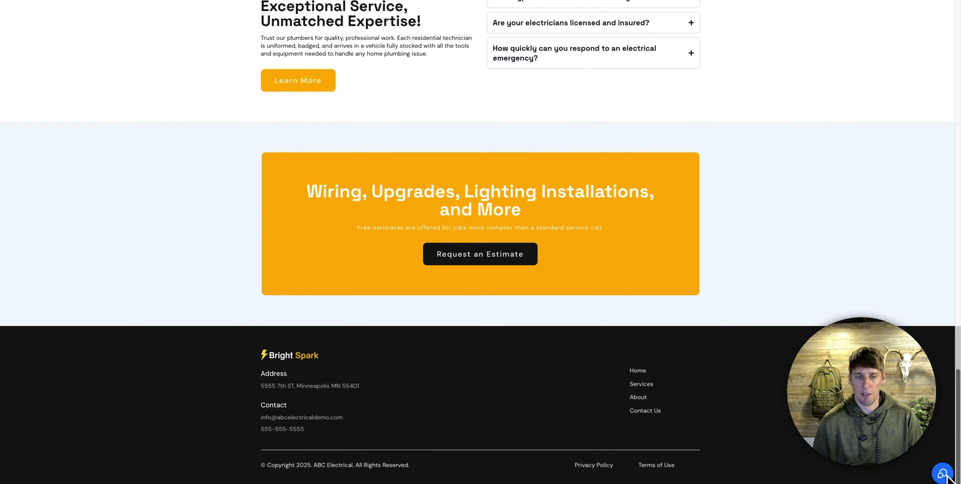
scroll(926, 440, up, 15)
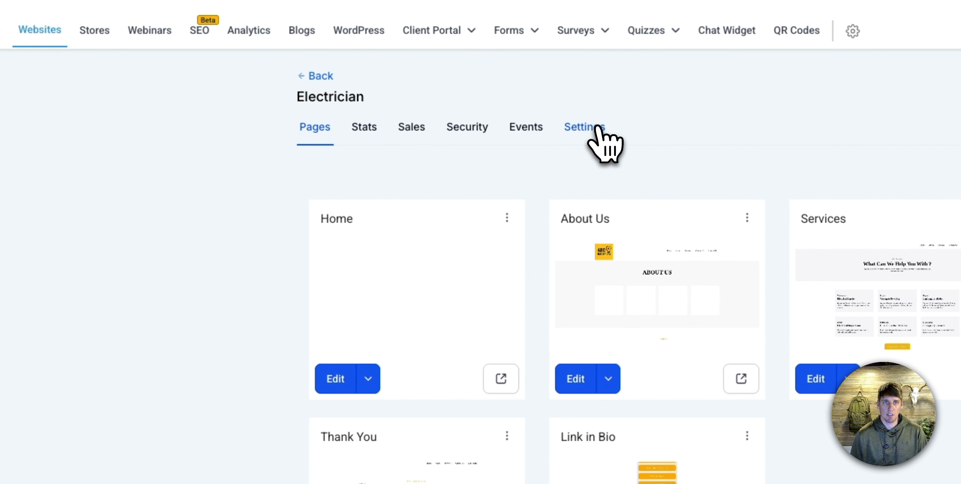
- Select Chat Widget 1 as the chat widget in the Electrician website's settings and save them
click(428, 67)
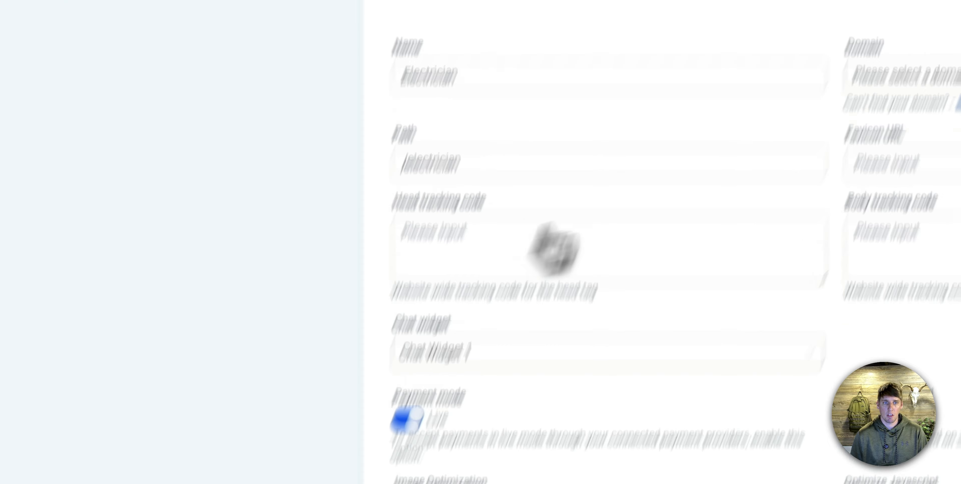
click(621, 224)
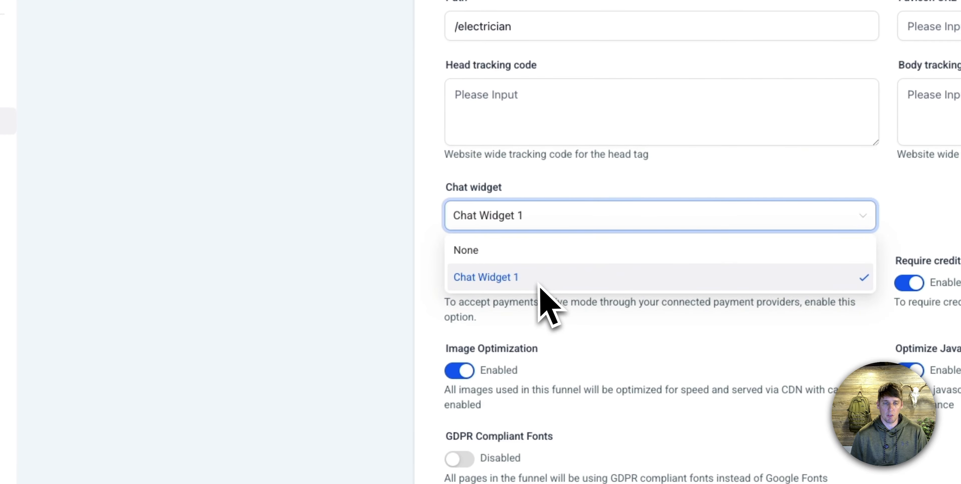
click(300, 275)
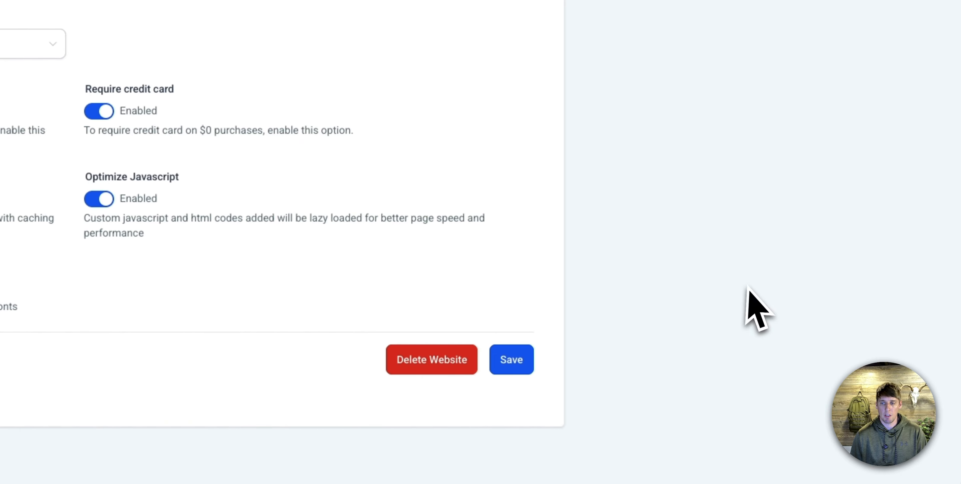
click(514, 361)
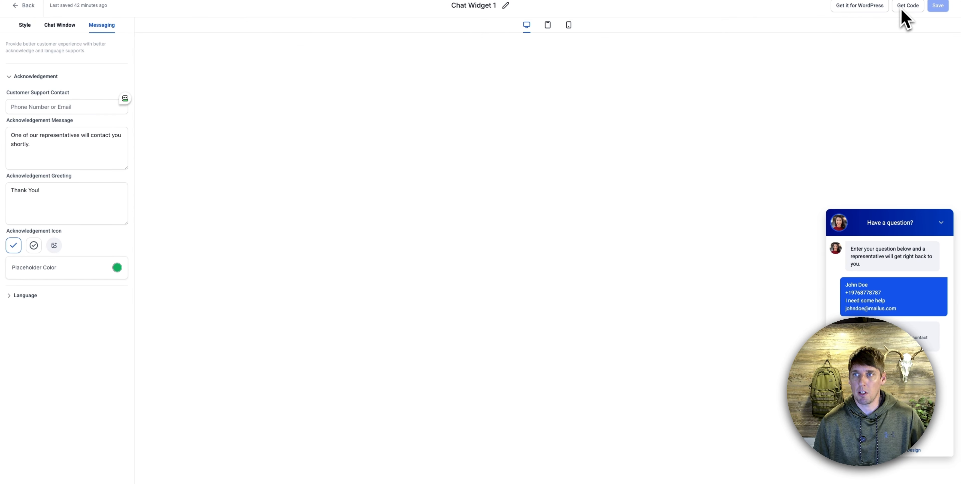
- Open the embed code of Chat Widget 1 for use on an external website
click(905, 5)
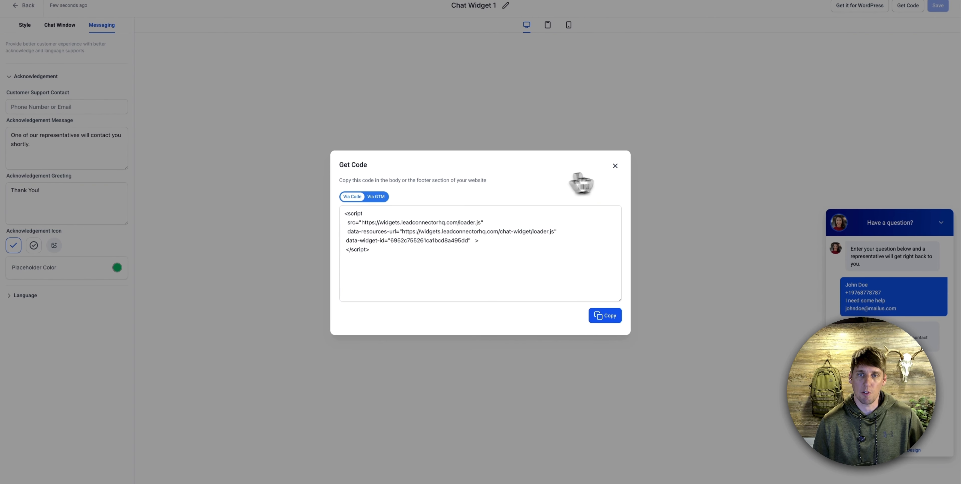
- Close the embed code, open the "Website Lead (form + sales opportunity)" workflow and examine its Form Submitted trigger's form filter
click(614, 167)
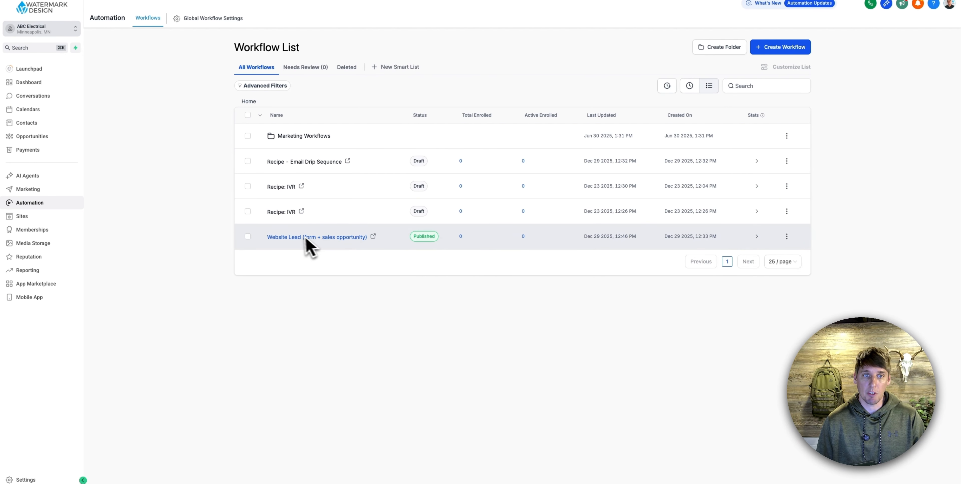
click(333, 237)
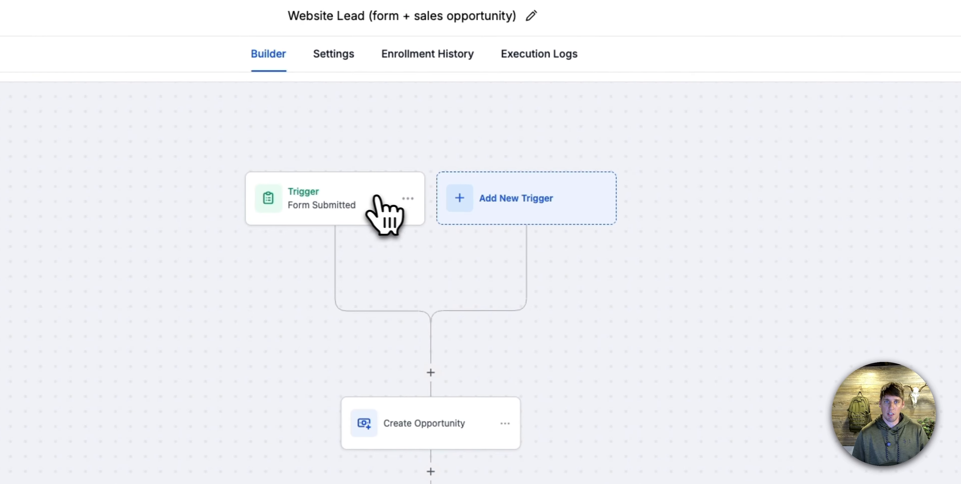
click(323, 203)
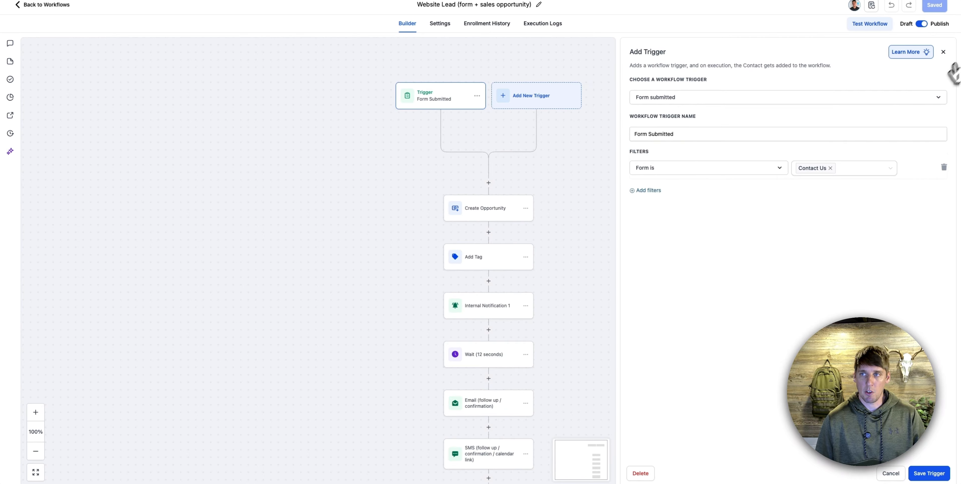
click(944, 51)
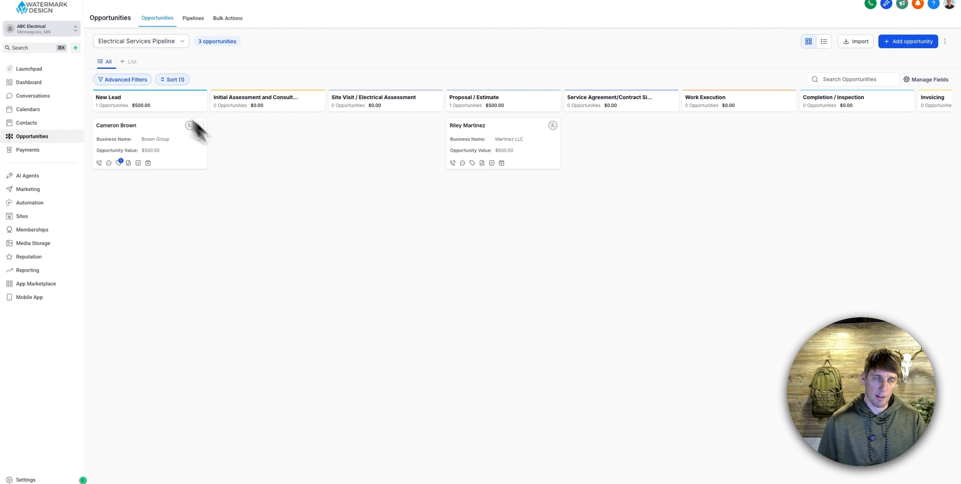
- Look over the details of the opportunity in the New Lead stage of the Electrical Services Pipeline
click(155, 143)
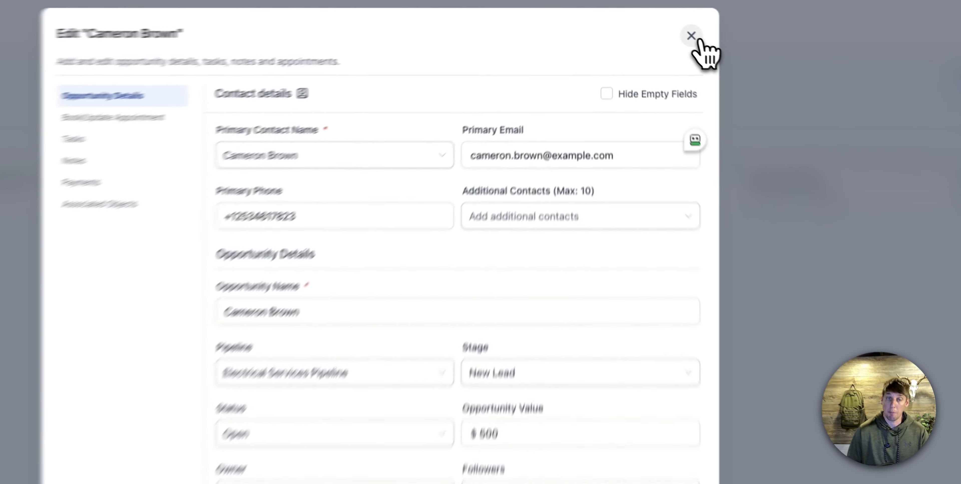
click(652, 16)
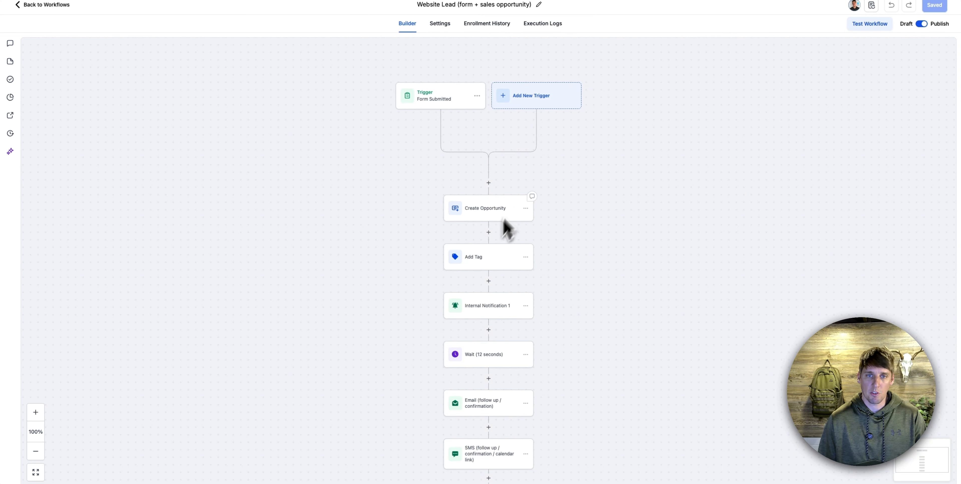
- Examine the Add Tag action's tag settings in the Website Lead workflow, leaving it without saving
click(497, 258)
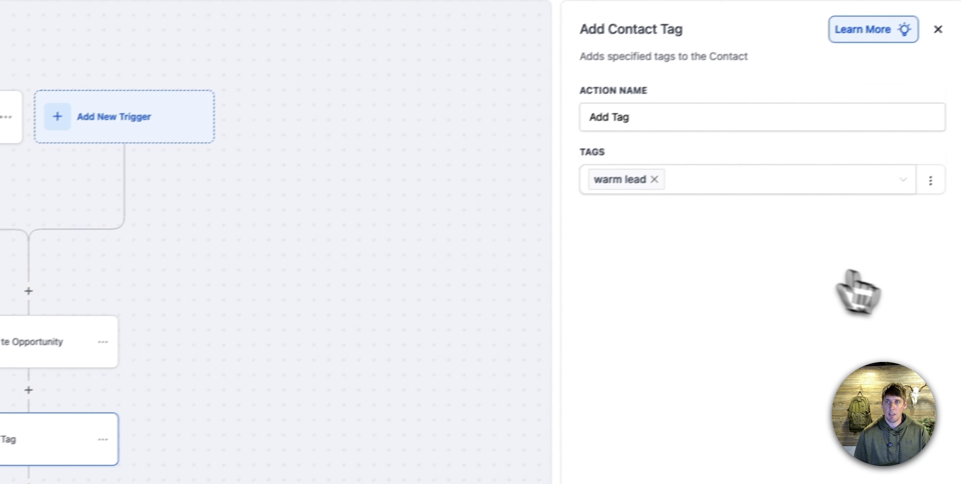
click(774, 180)
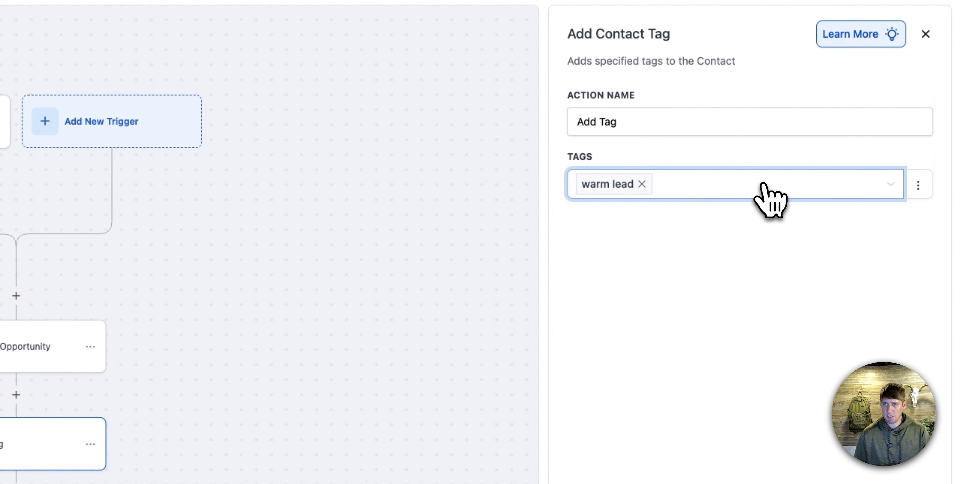
click(664, 348)
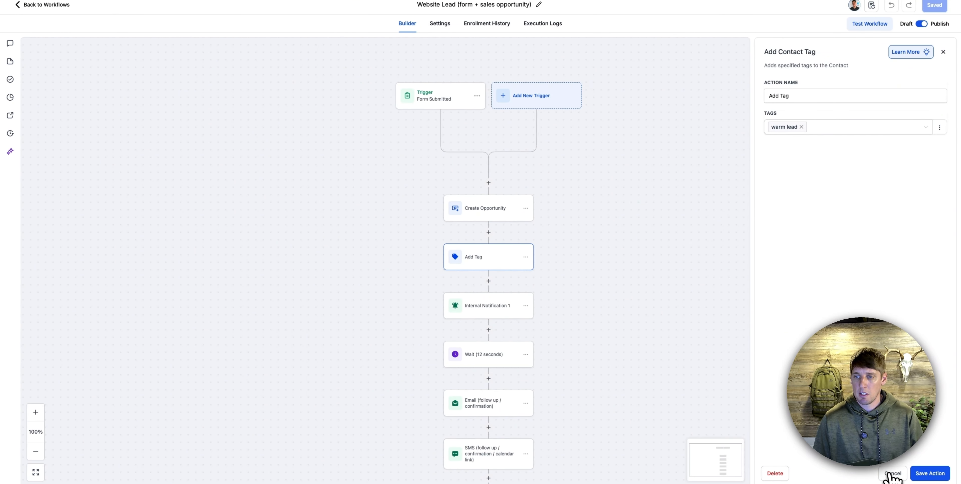
click(886, 473)
- Examine the Internal Notification 1 action's recipients, subject, message and available notification types
scroll(500, 283, down, 2)
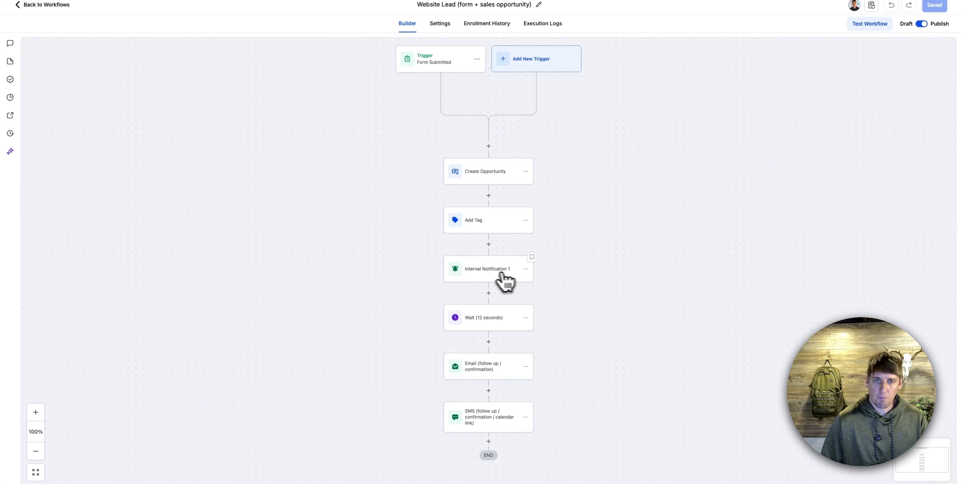
click(496, 277)
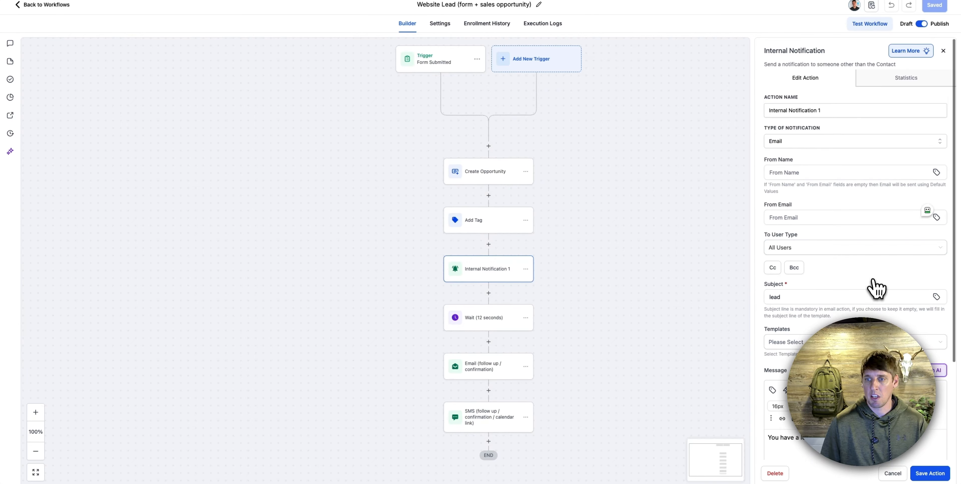
scroll(875, 287, down, 3)
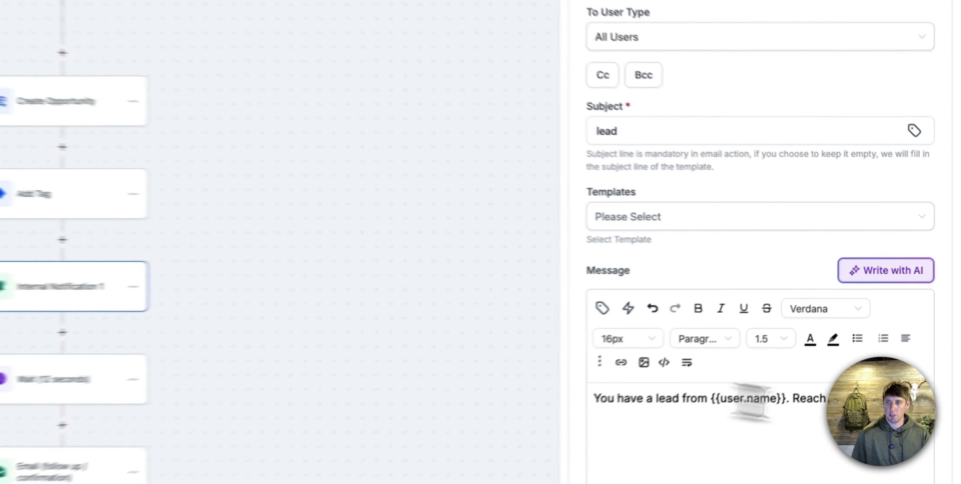
drag(860, 327, 890, 327)
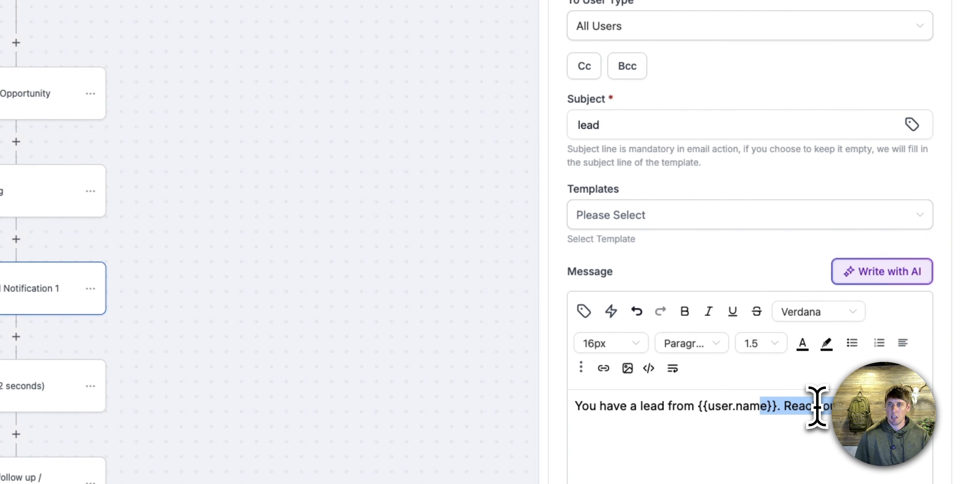
click(817, 407)
scroll(657, 123, up, 4)
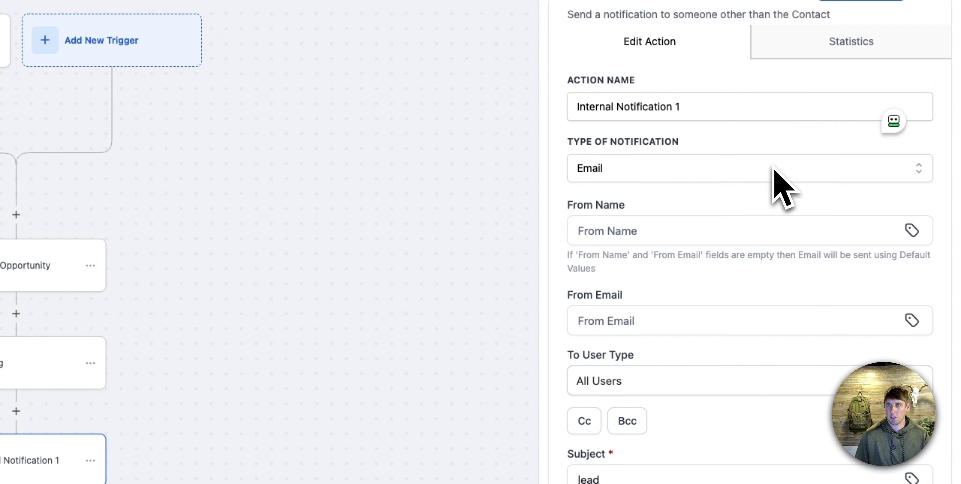
click(774, 164)
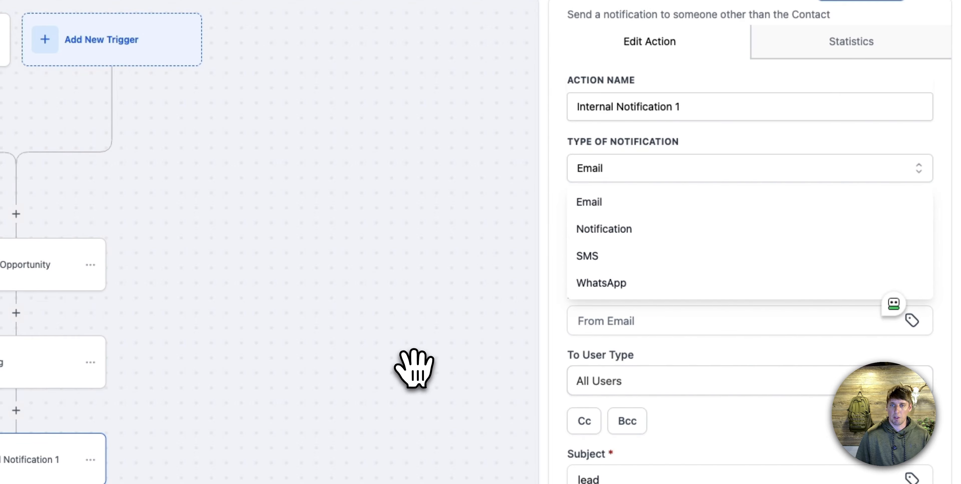
click(824, 465)
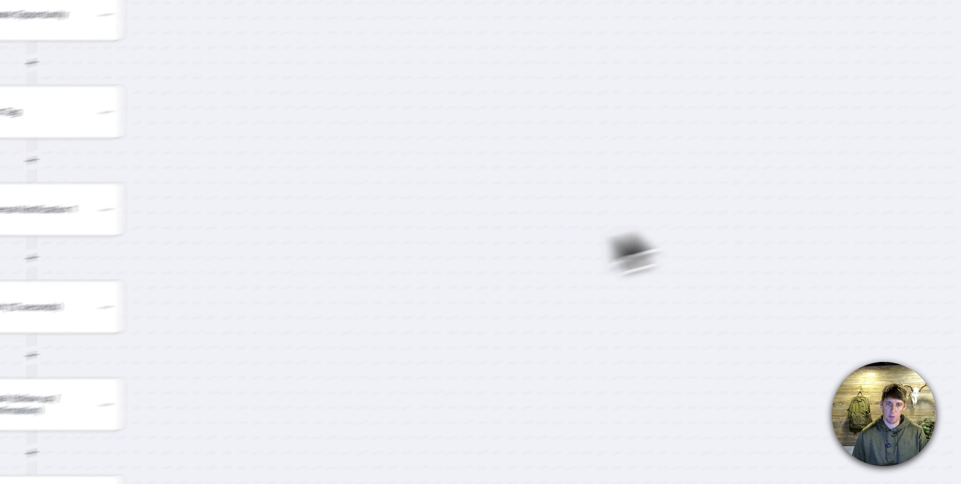
- Review the message text and placeholders of the workflow's follow-up confirmation email and its SMS with the calendar link
click(22, 418)
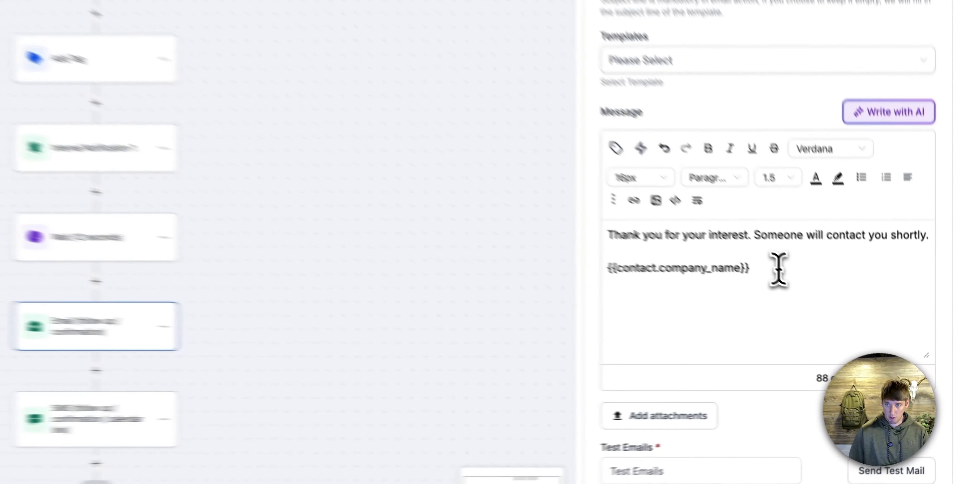
drag(862, 330, 767, 330)
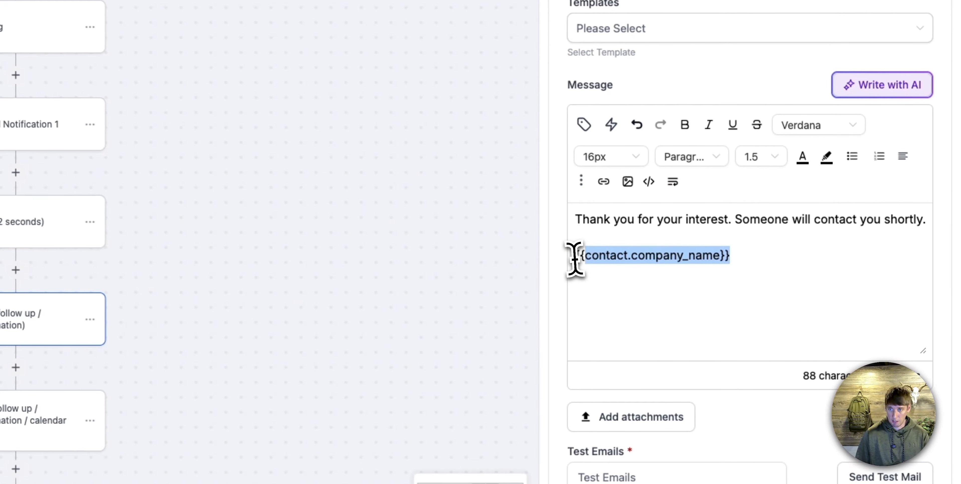
click(740, 256)
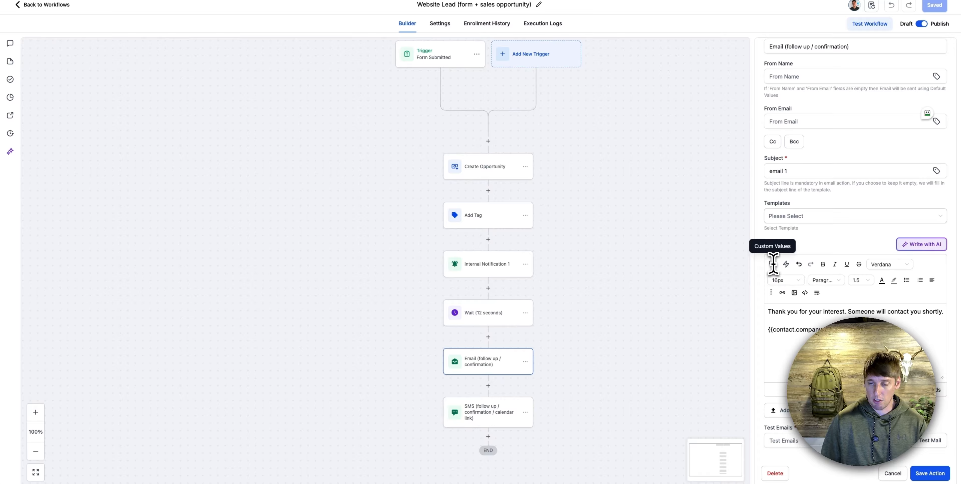
click(493, 416)
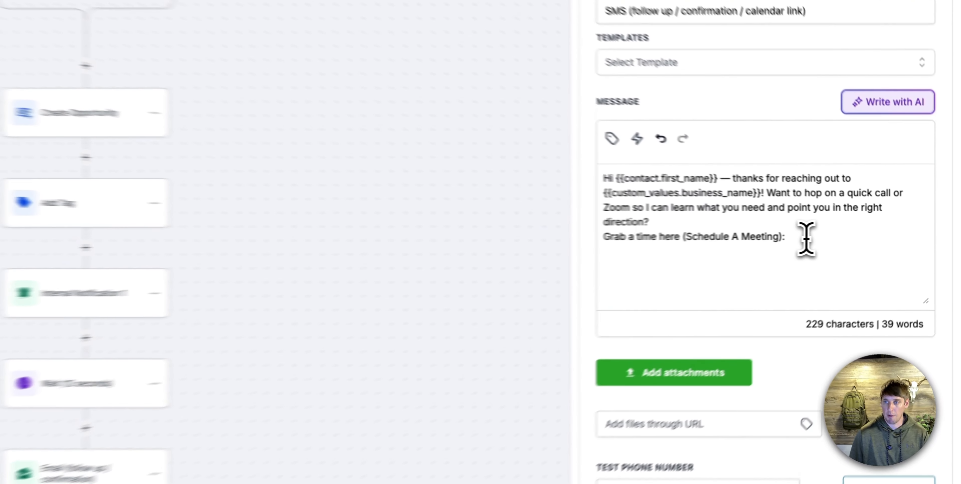
click(874, 235)
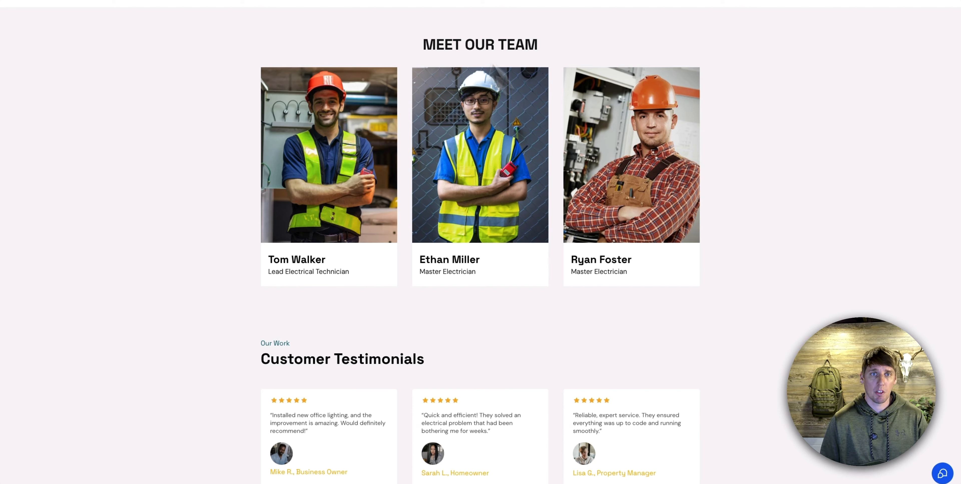
- Look over the upper part of the website's homepage and open its chat widget
scroll(607, 142, up, 10)
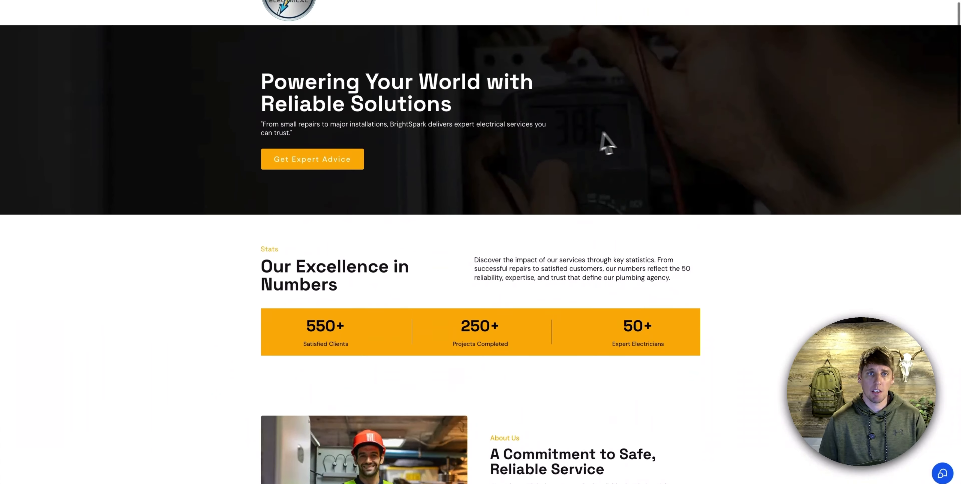
scroll(607, 142, up, 1)
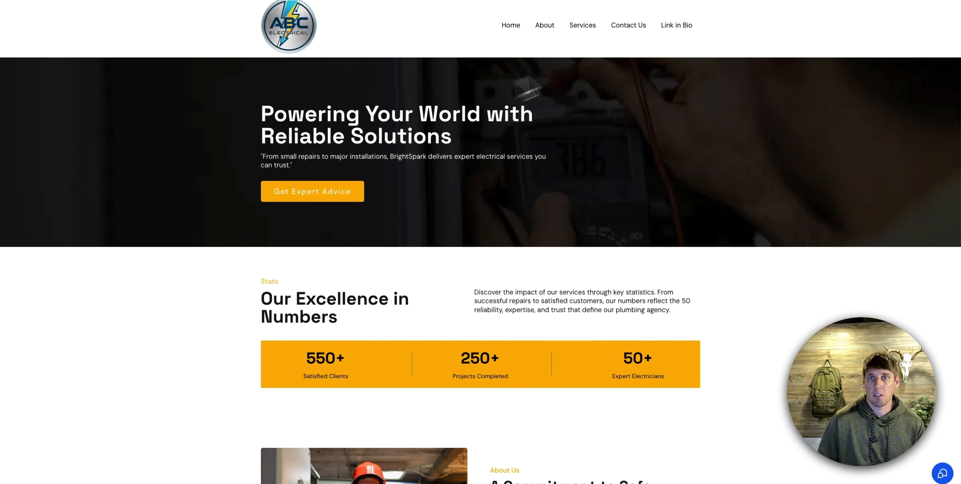
scroll(667, 287, down, 4)
click(941, 474)
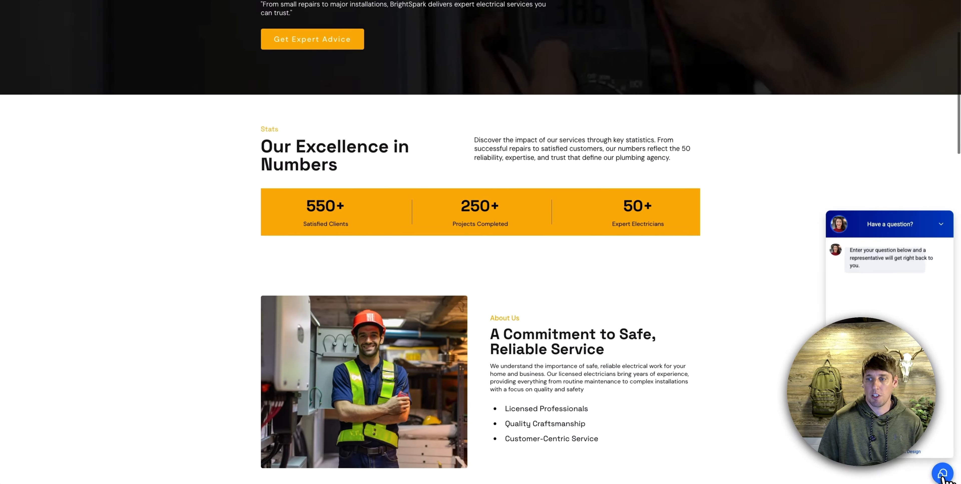